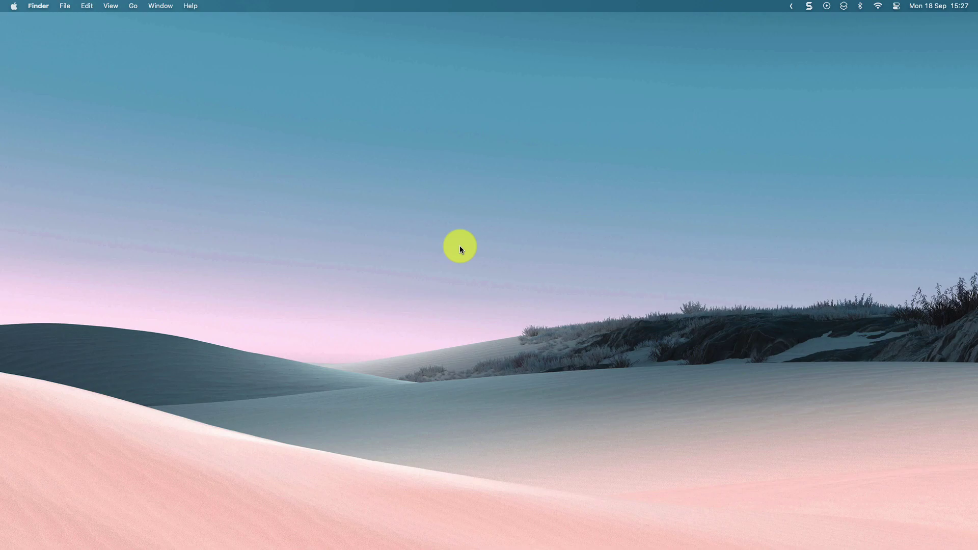
Browse Slack's built-in emoji categories from Smileys & People through Objects in the message emoji picker, and close it.
key("ctrl+Right")
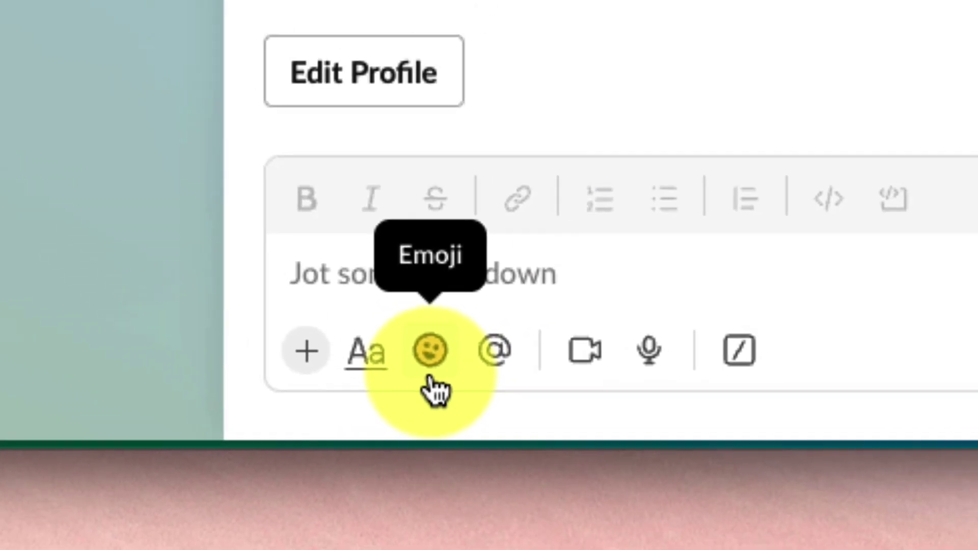
left_click(461, 300)
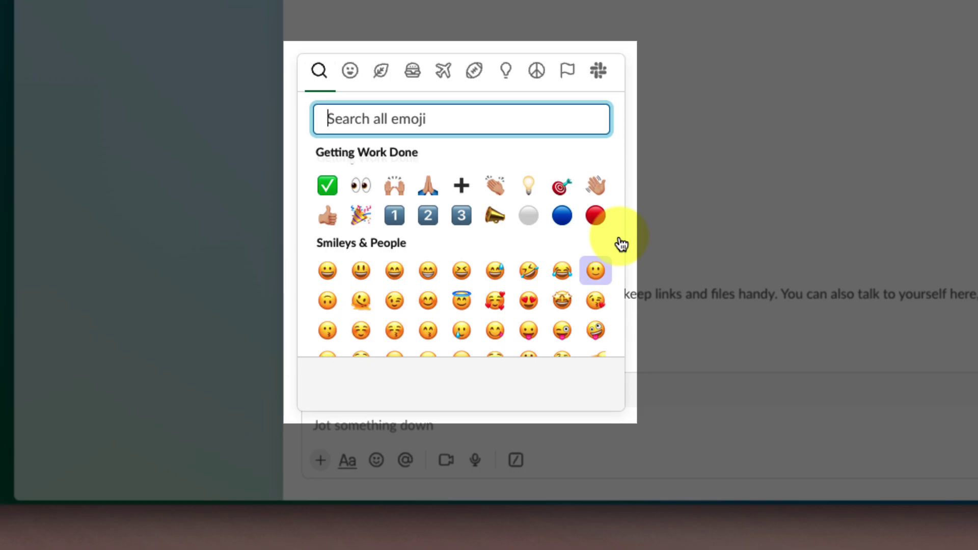
scroll(620, 240, "down", 5)
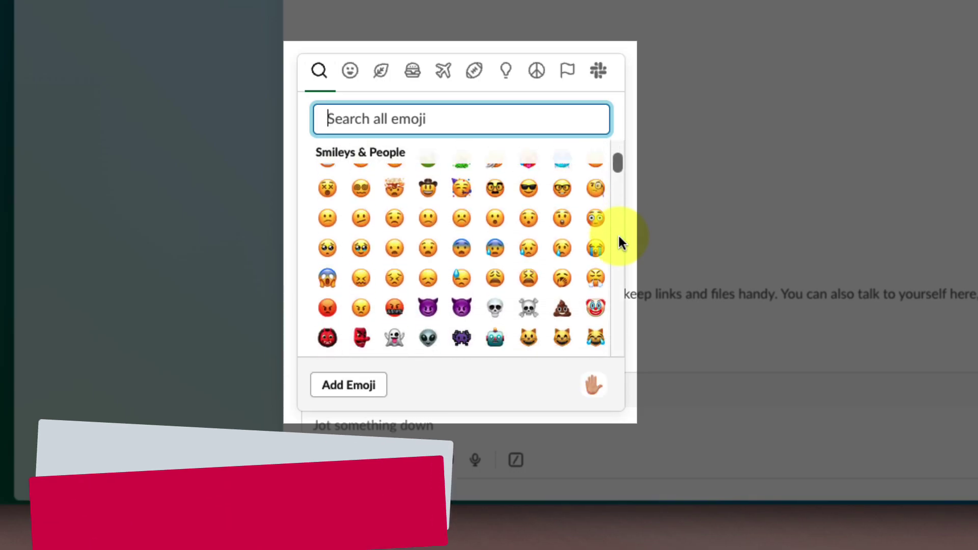
scroll(619, 238, "down", 15)
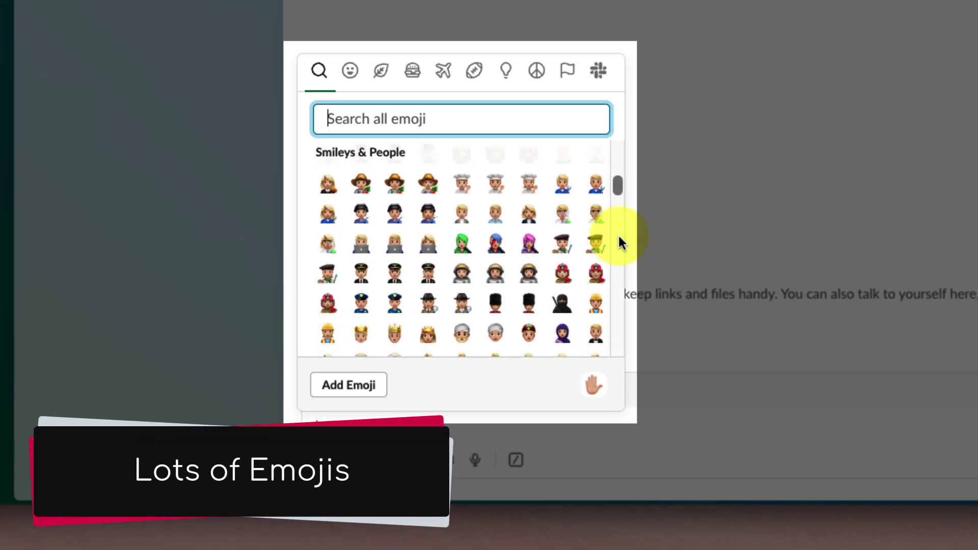
scroll(621, 242, "down", 15)
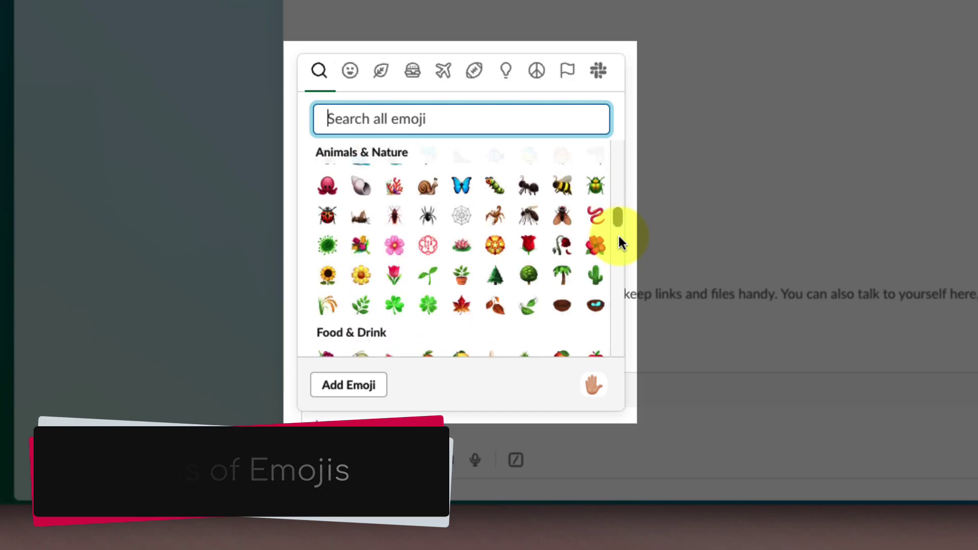
scroll(618, 235, "down", 15)
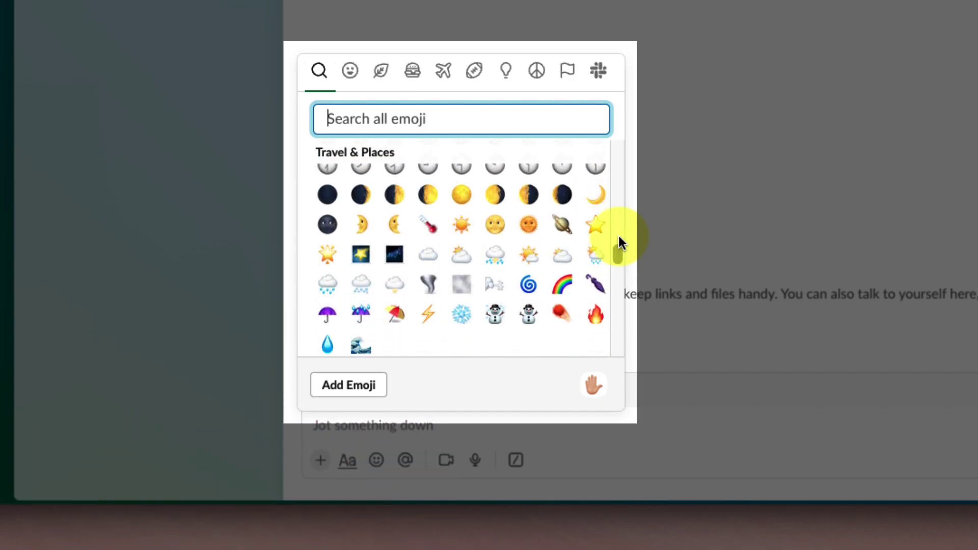
scroll(618, 239, "down", 15)
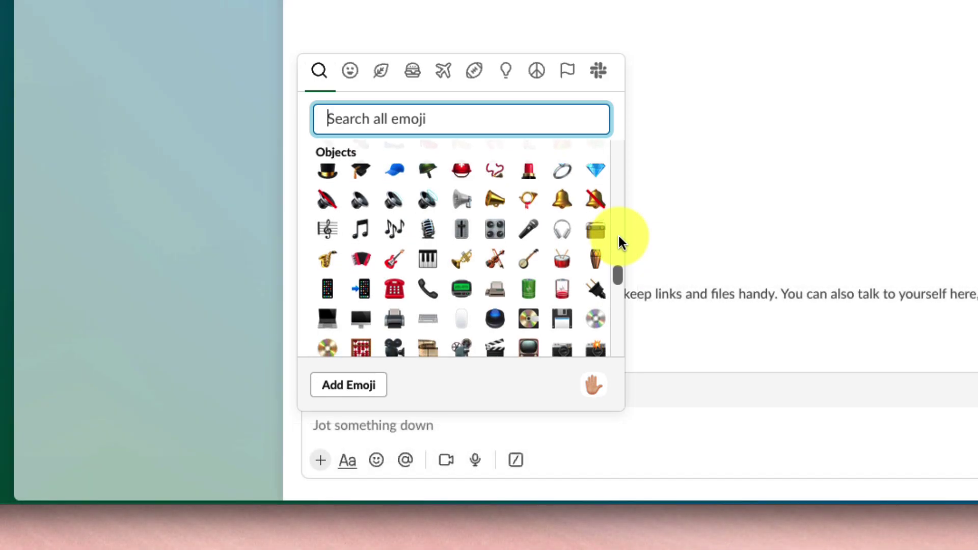
left_click(748, 131)
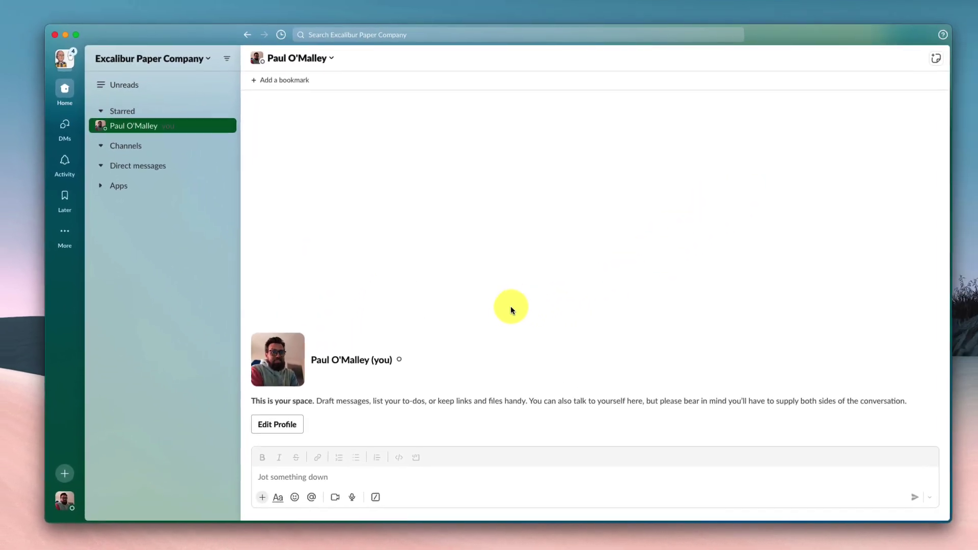
Switch to the Arc browser, search Google for "emoji kitchen" and start the Emoji Kitchen mixer.
key("ctrl+Up")
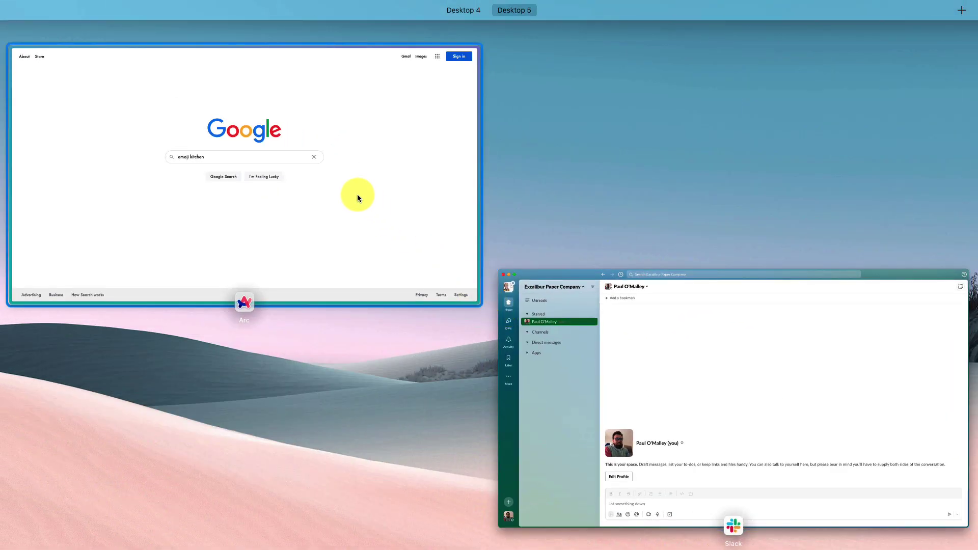
left_click(358, 198)
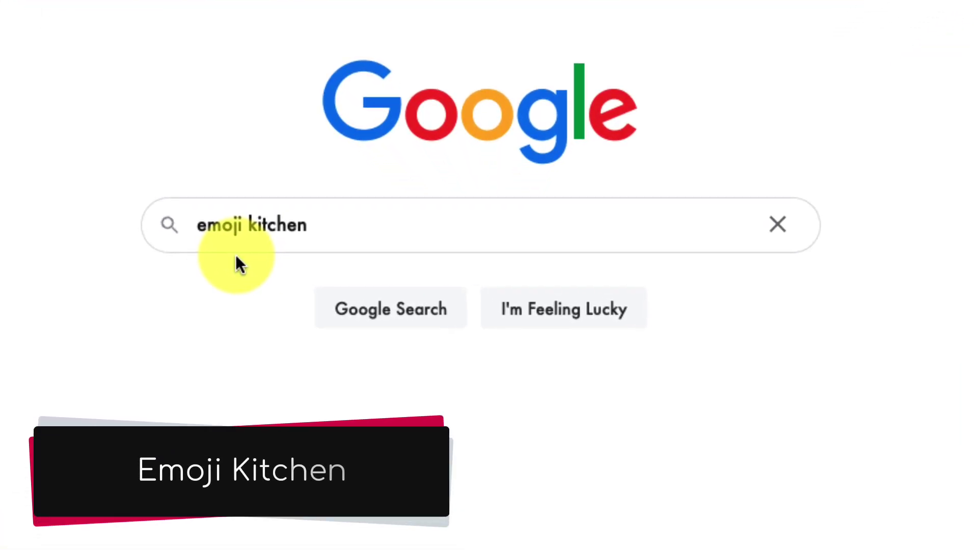
left_click(399, 311)
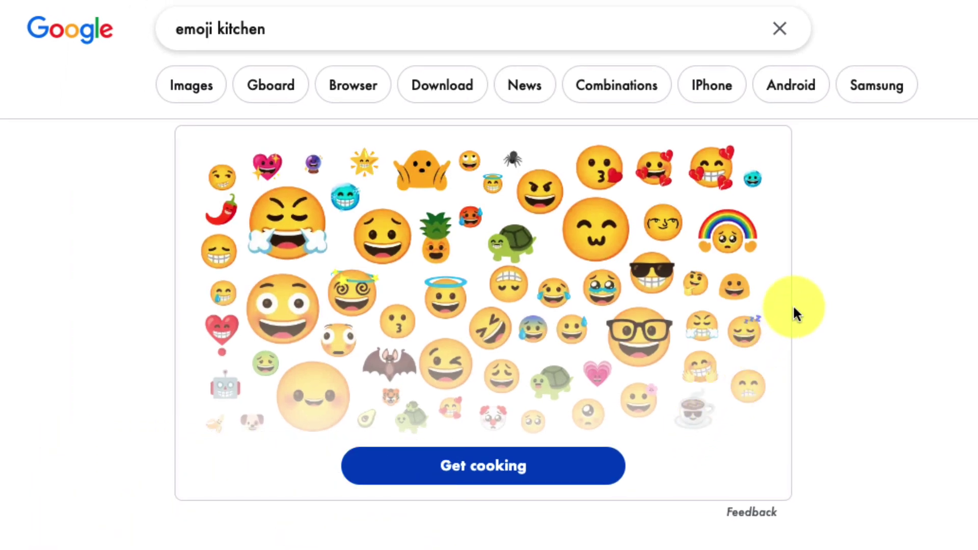
left_click(503, 473)
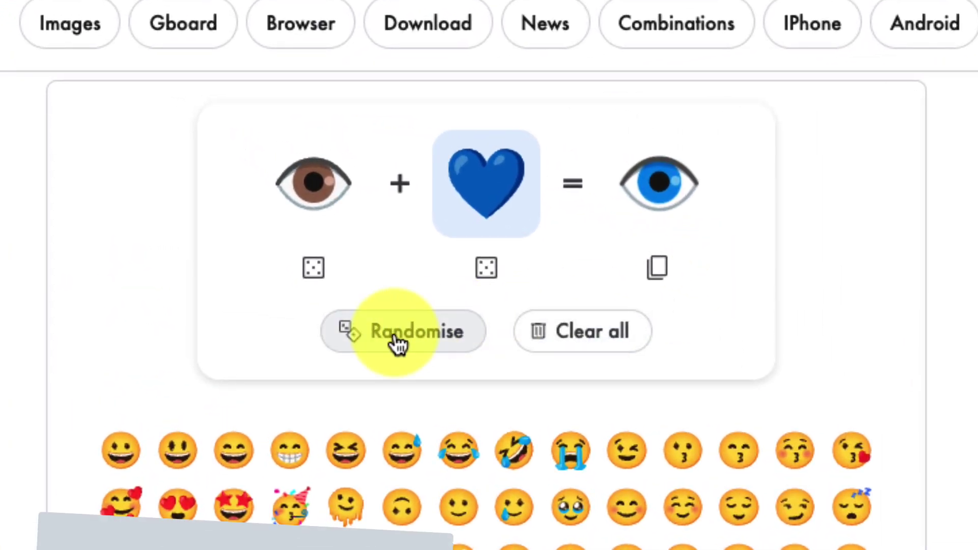
Generate three random emoji mashups in Emoji Kitchen.
left_click(399, 344)
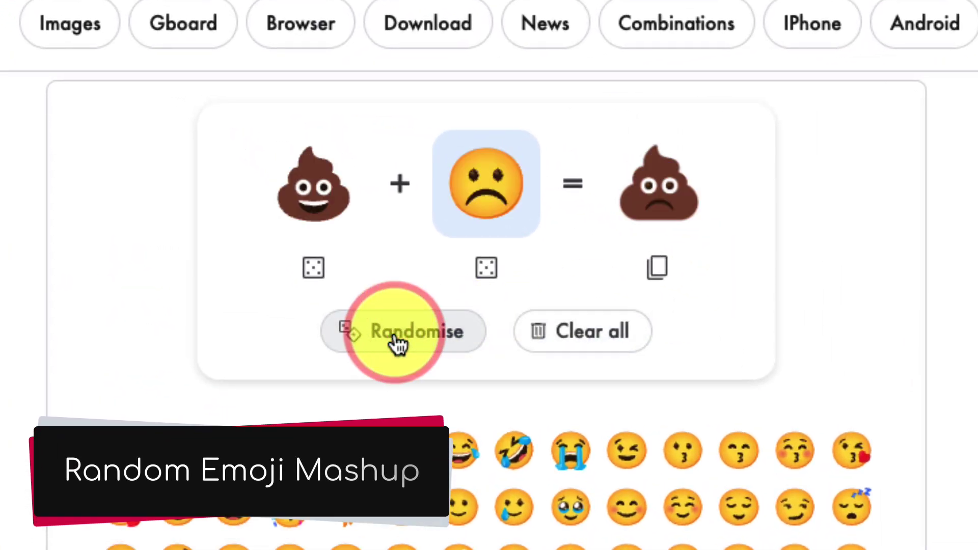
left_click(398, 344)
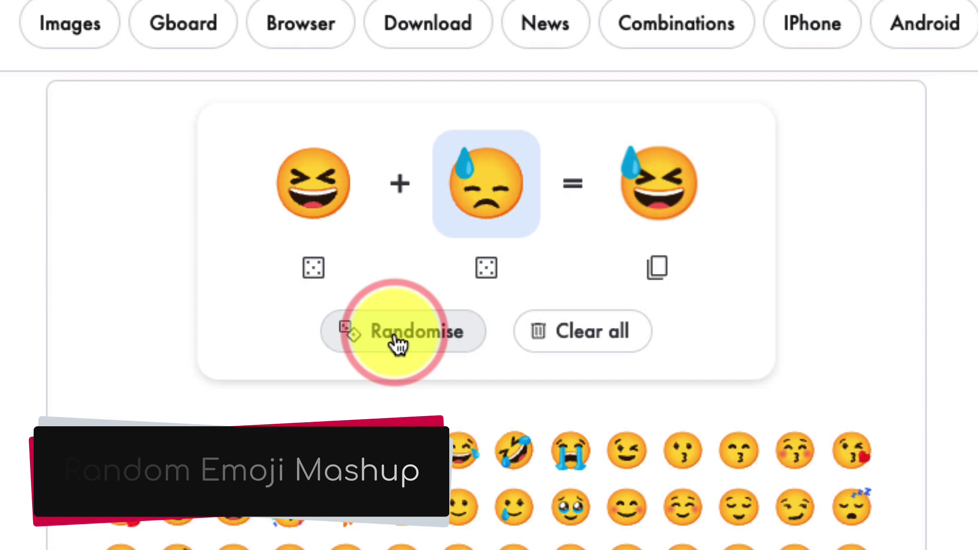
left_click(399, 343)
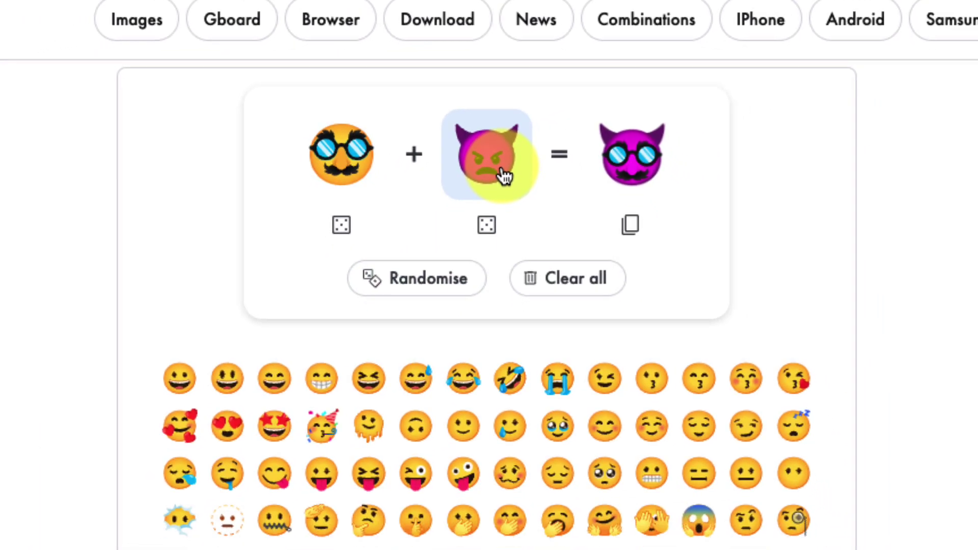
Replace the second emoji with the screaming face and randomise only the first emoji of the mix.
left_click(738, 549)
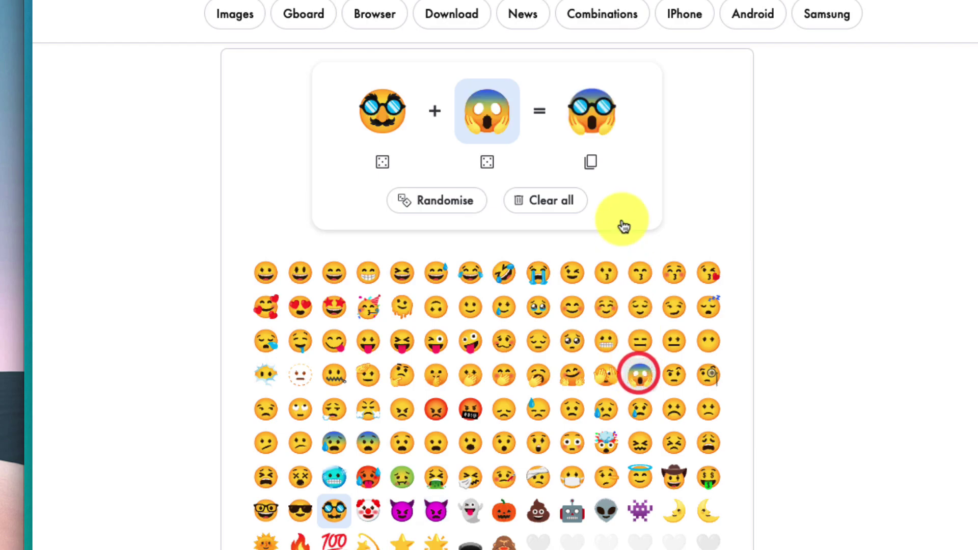
left_click(615, 147)
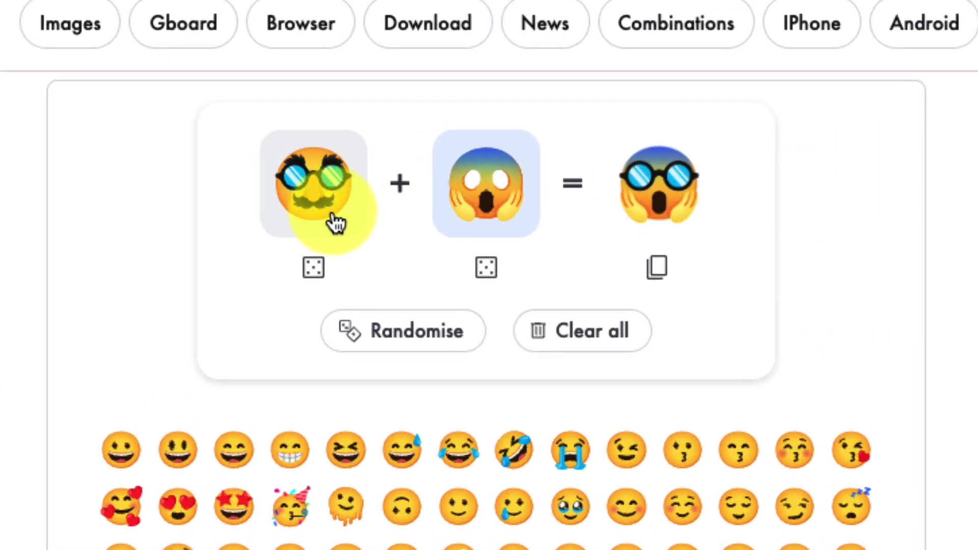
left_click(316, 282)
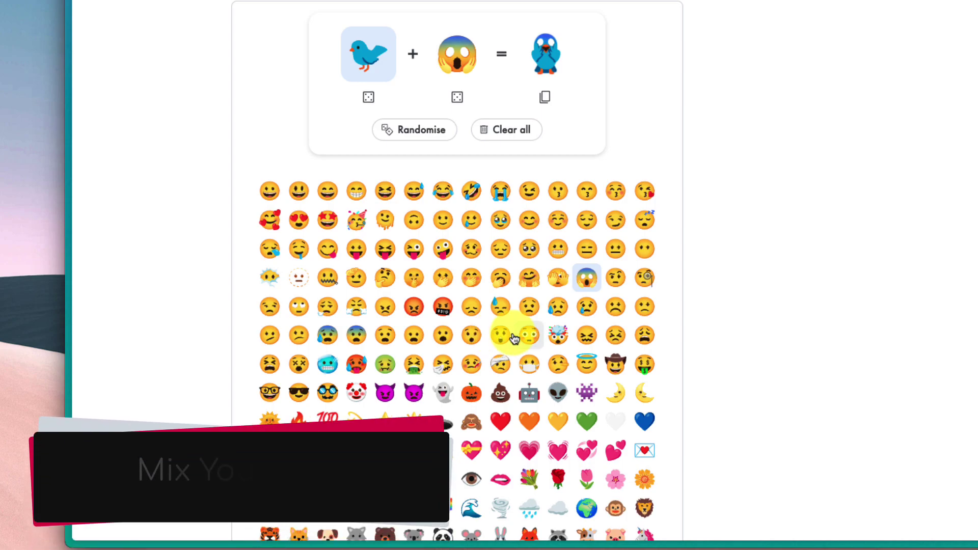
Mix the exploding head as first emoji with the koala as second, and copy the combined emoji.
left_click(557, 338)
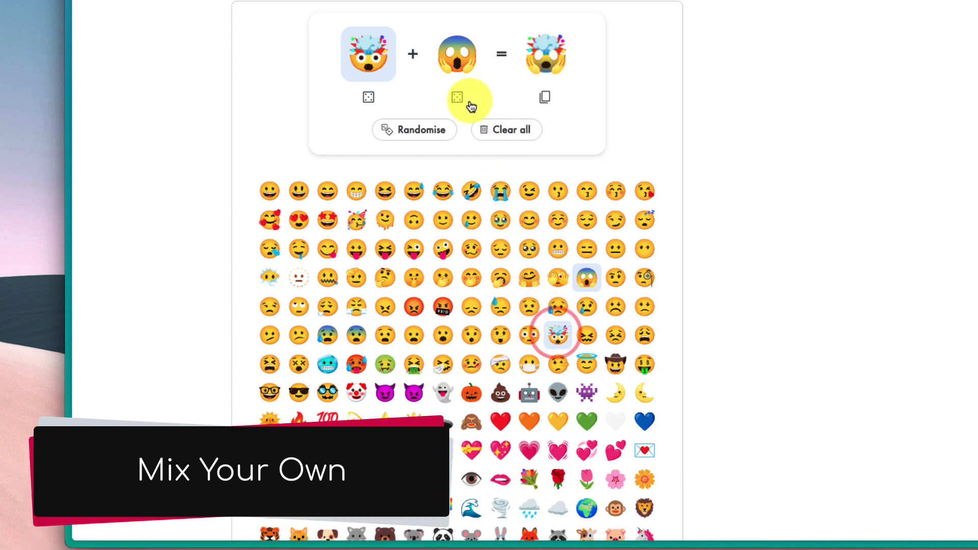
left_click(464, 60)
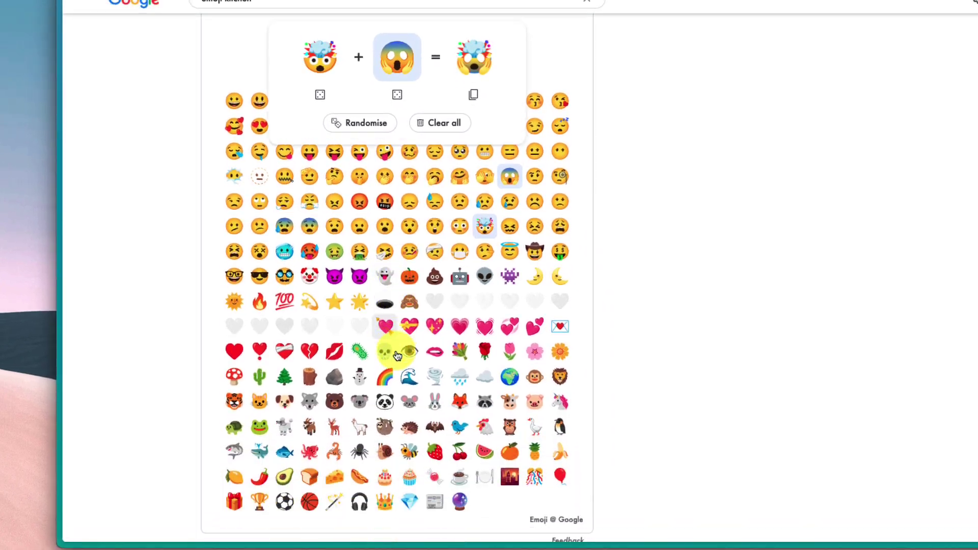
scroll(397, 355, "down", 2)
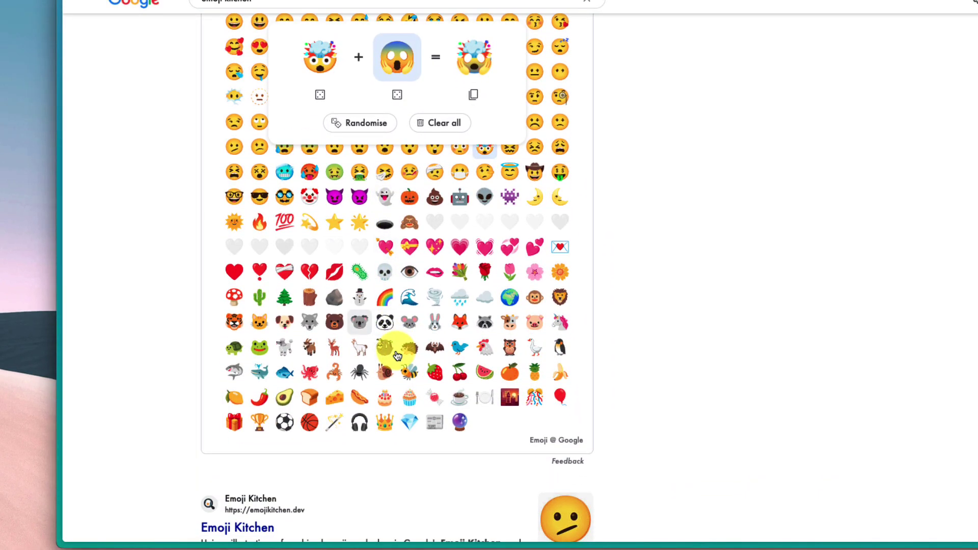
left_click(360, 322)
scroll(434, 253, "up", 4)
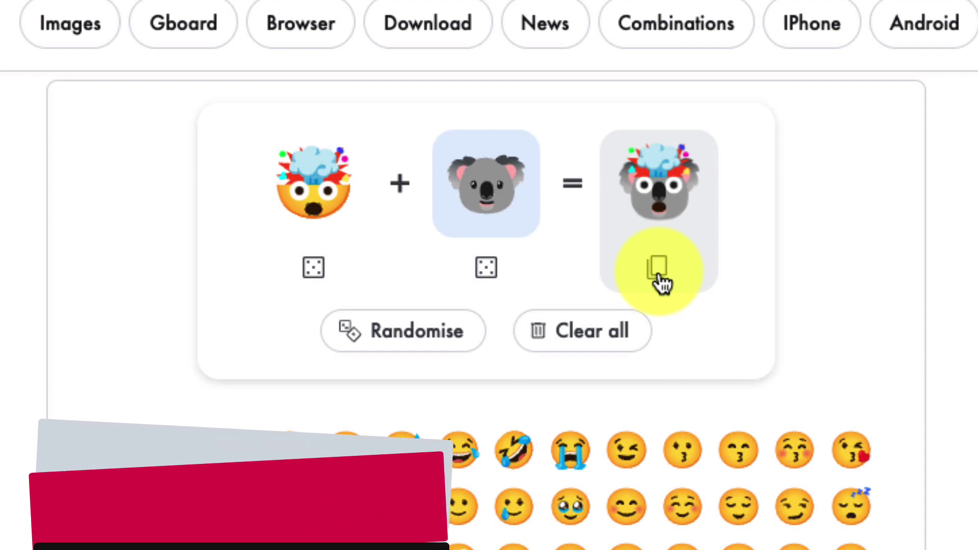
left_click(658, 275)
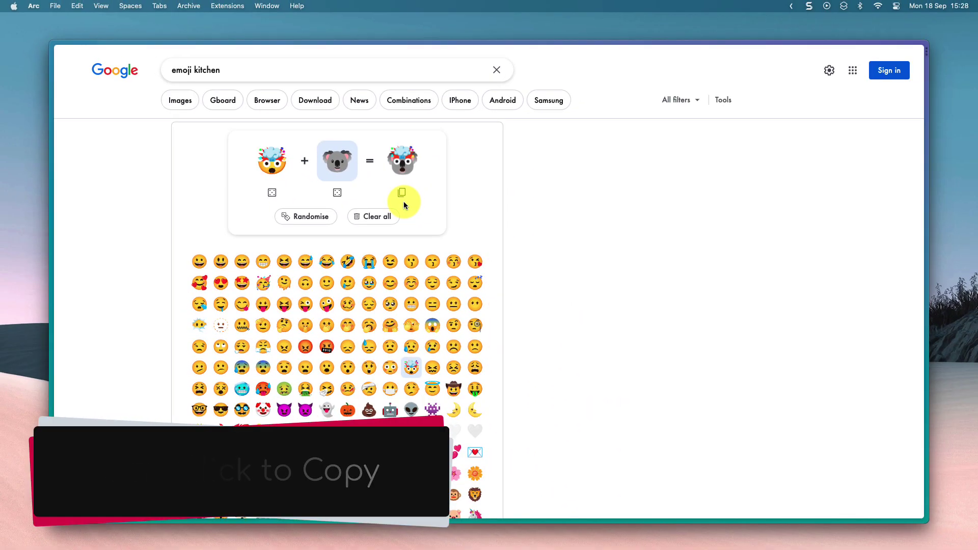
Switch to Slack, post the copied koala mashup in your own direct message space, and download the posted image.
key("ctrl+Up")
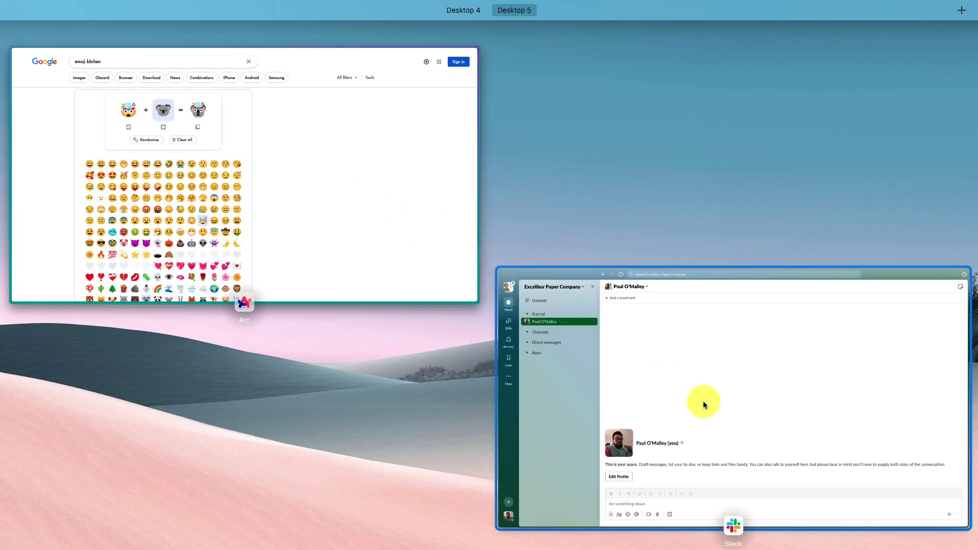
left_click(712, 408)
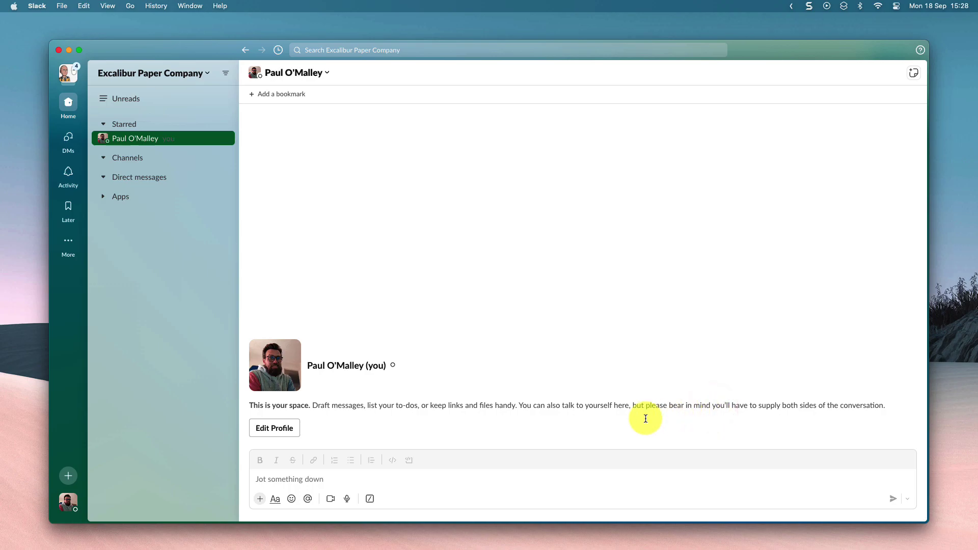
left_click(269, 478)
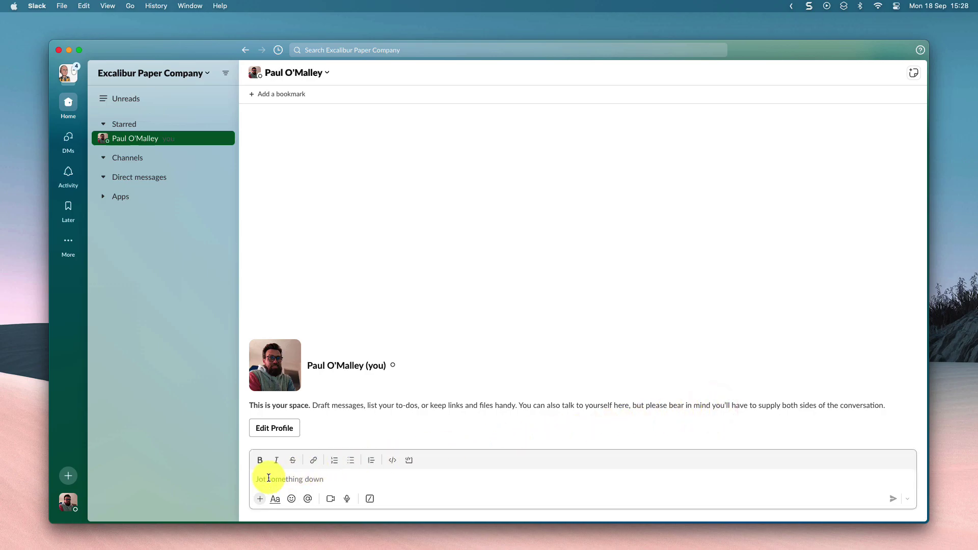
key("super+v")
key("Return")
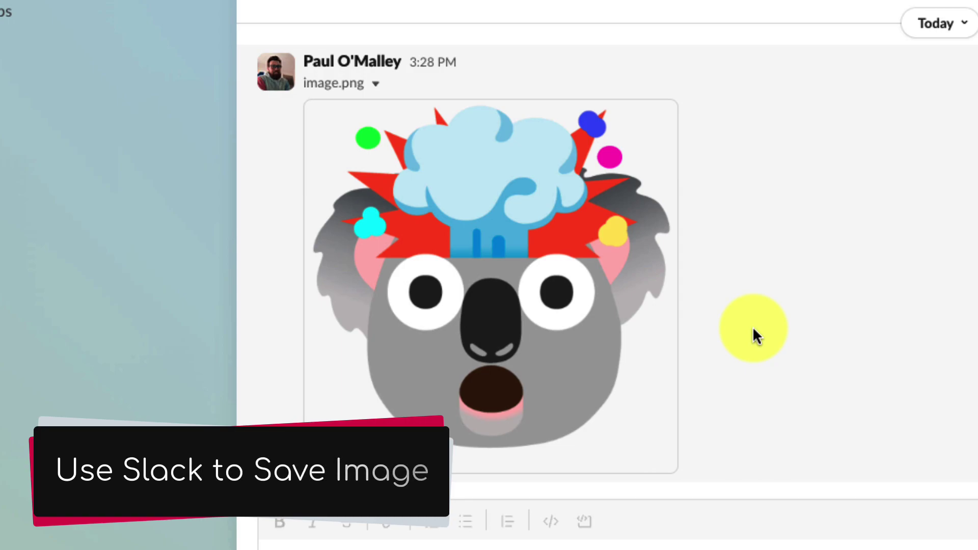
mouse_move(581, 136)
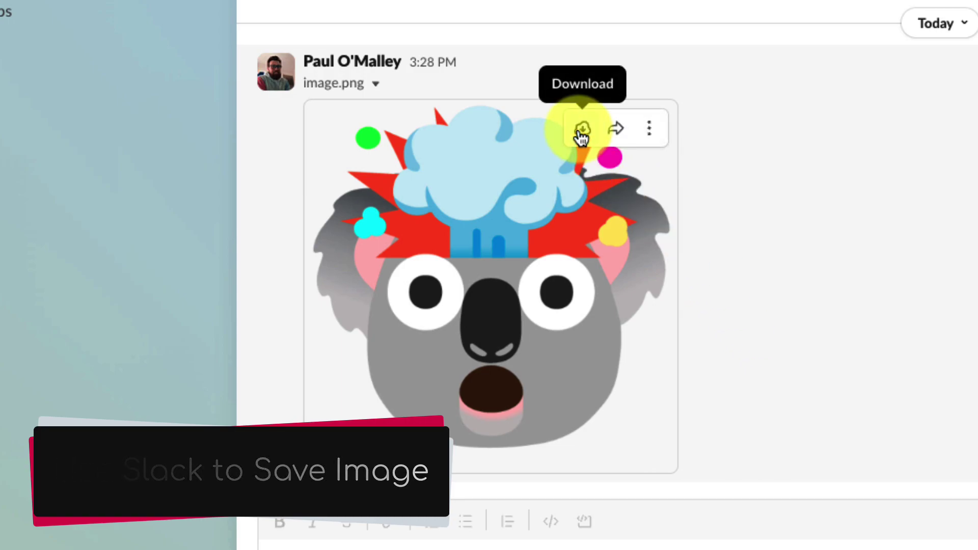
left_click(581, 133)
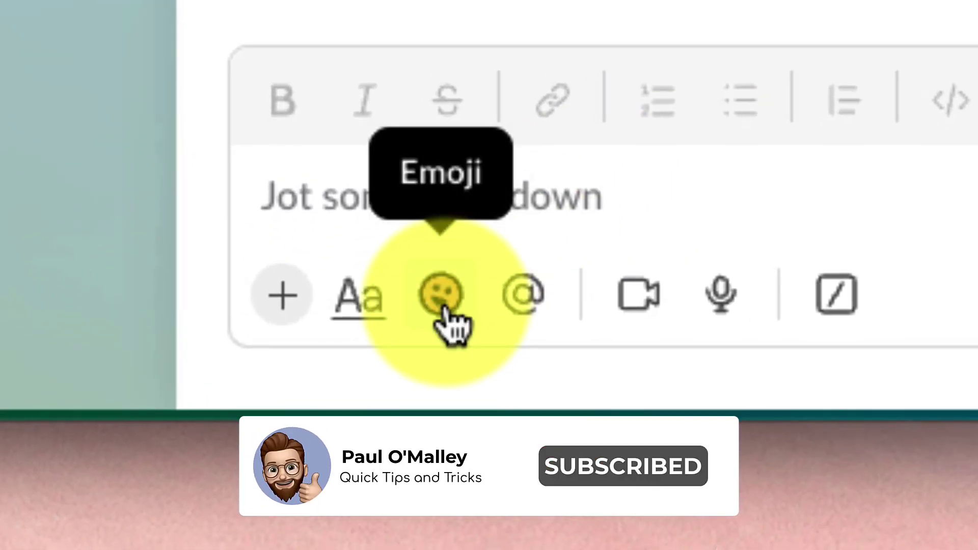
Start adding a custom emoji in Slack and upload image.png from the Demo Stuff folder as its picture.
left_click(441, 301)
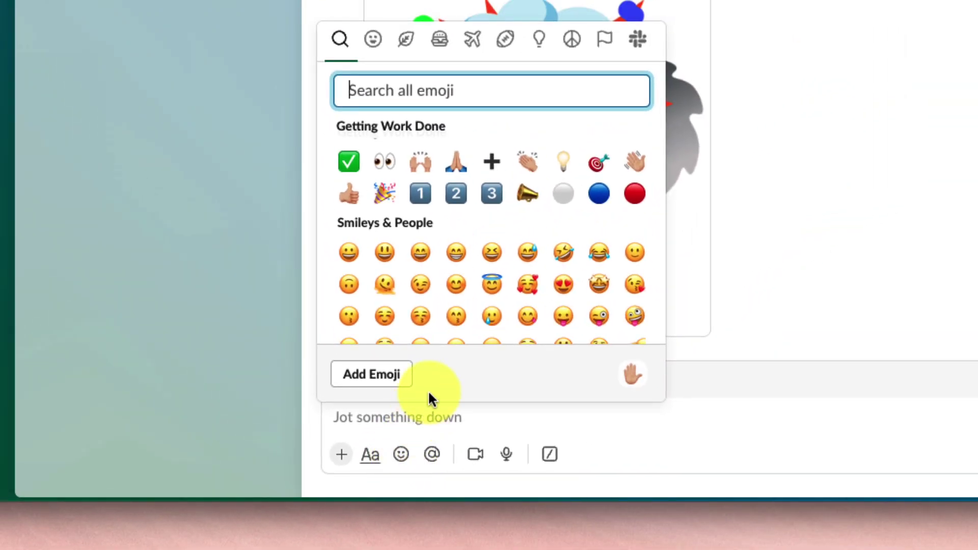
left_click(371, 376)
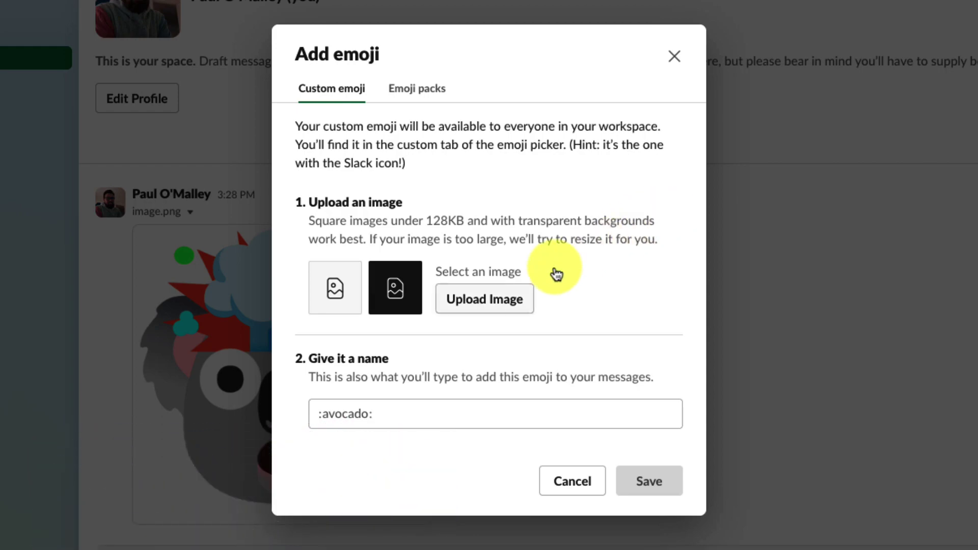
left_click(484, 300)
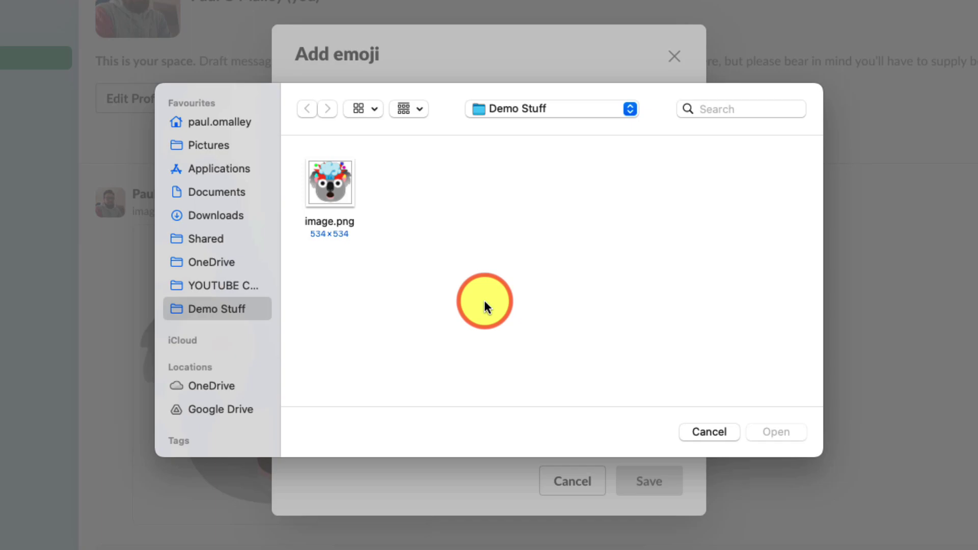
left_click(331, 190)
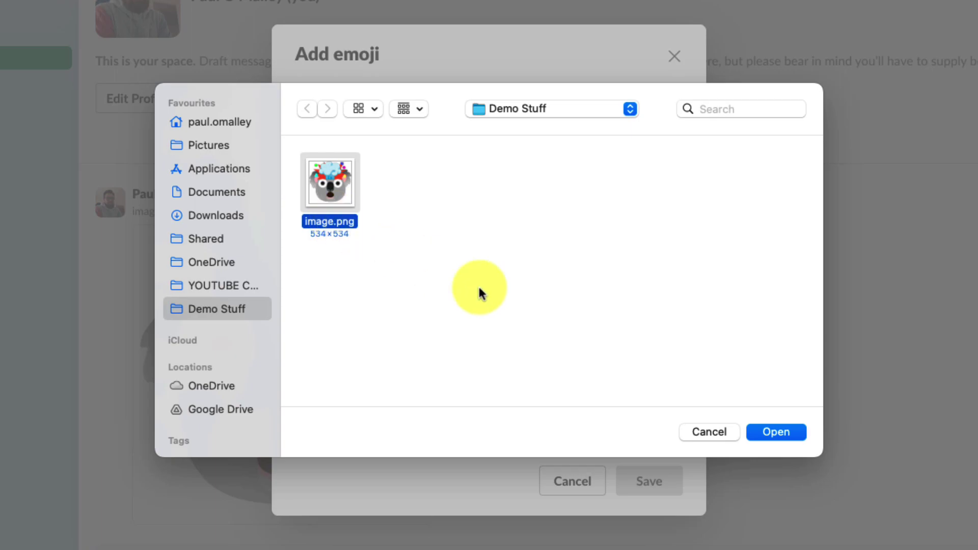
left_click(783, 432)
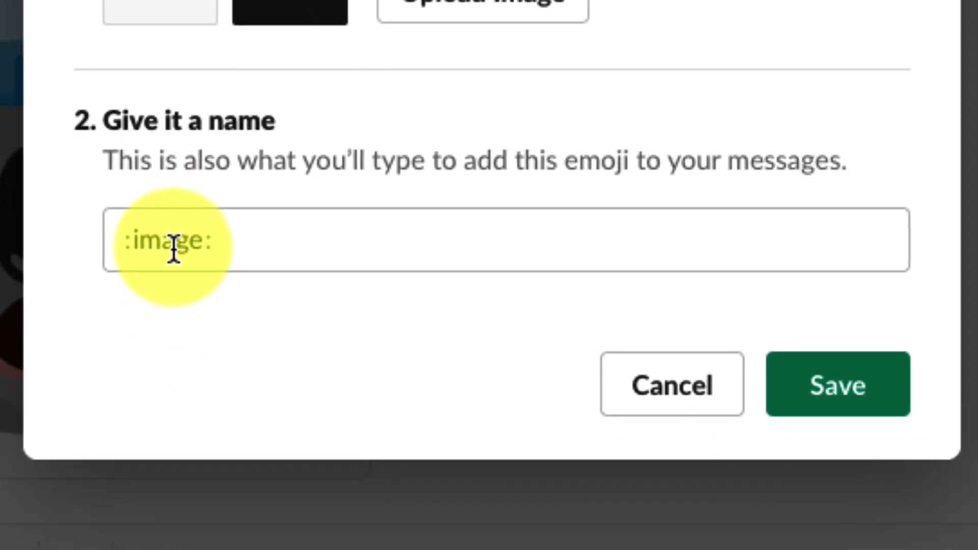
Name the custom emoji mindblownkoala and save it to the workspace.
double_click(172, 246)
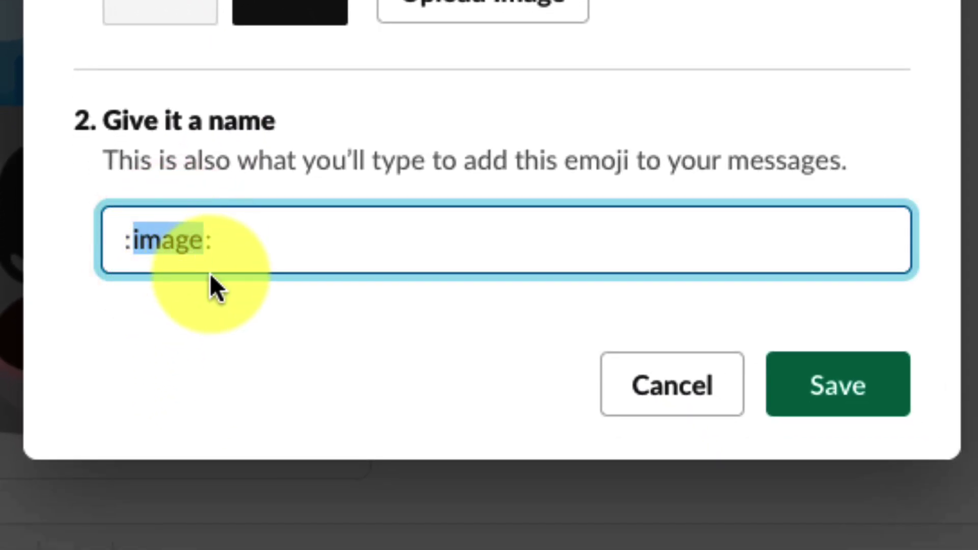
type("mindb")
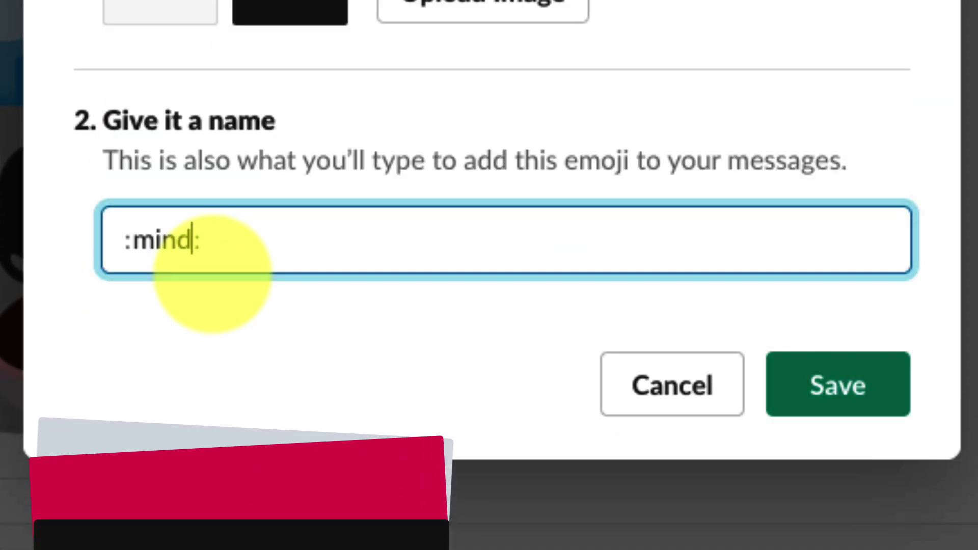
type("lownkoala")
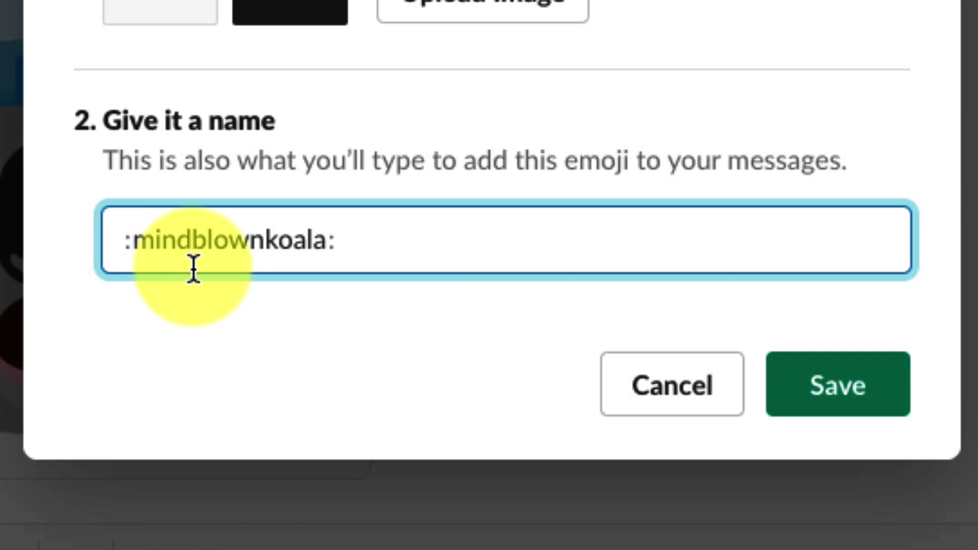
left_click(270, 239)
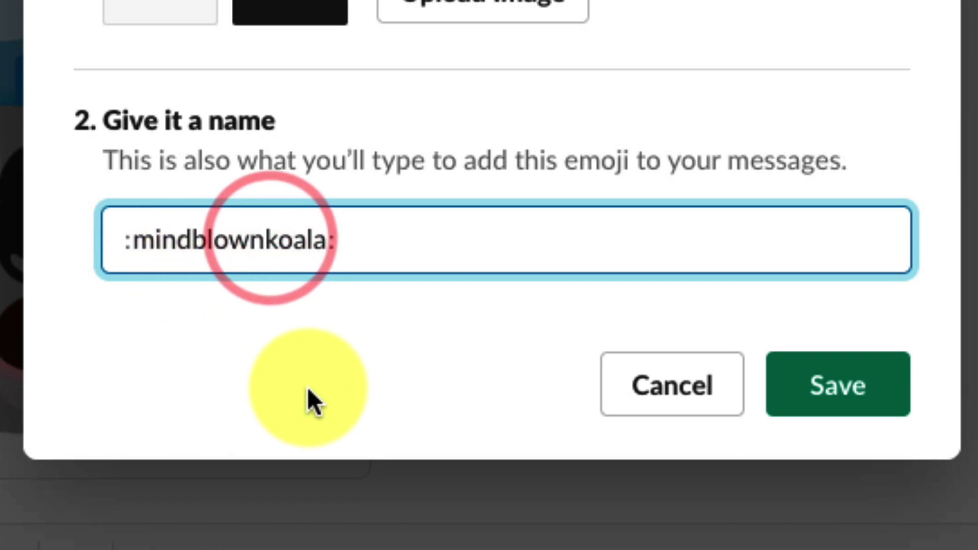
type("-")
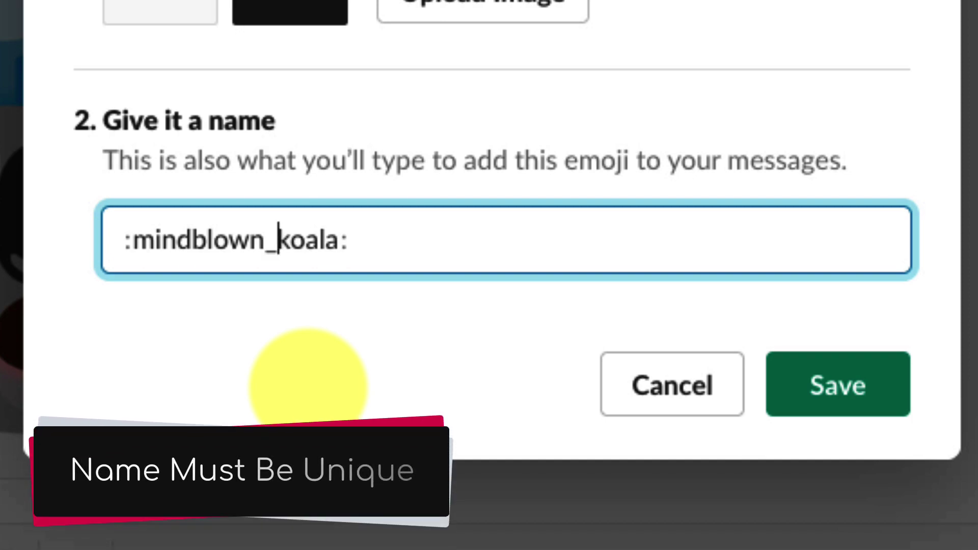
key("BackSpace")
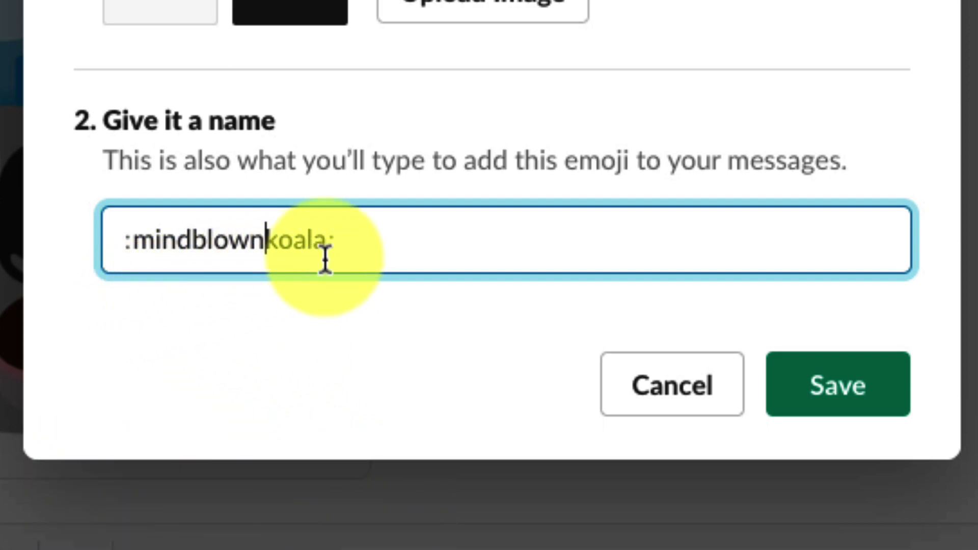
left_click(364, 247)
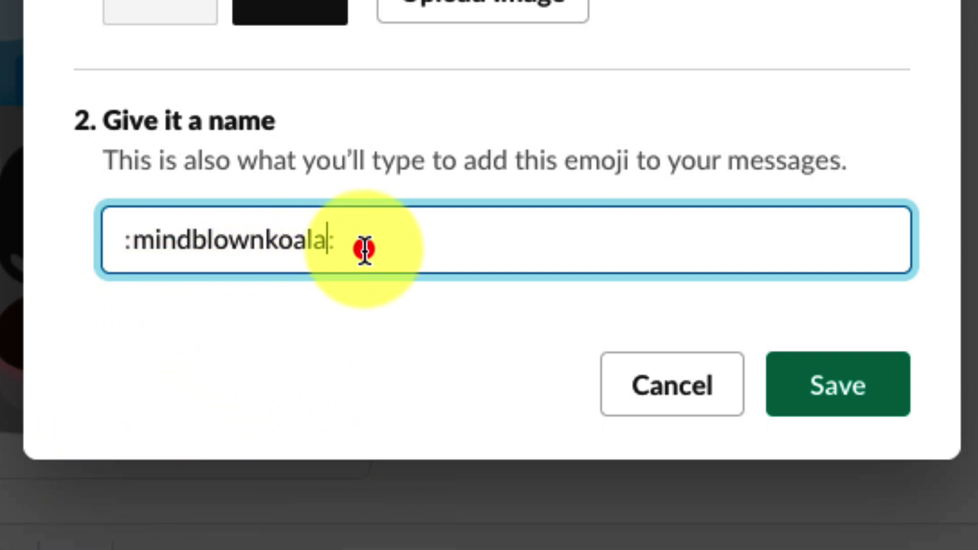
left_click(845, 392)
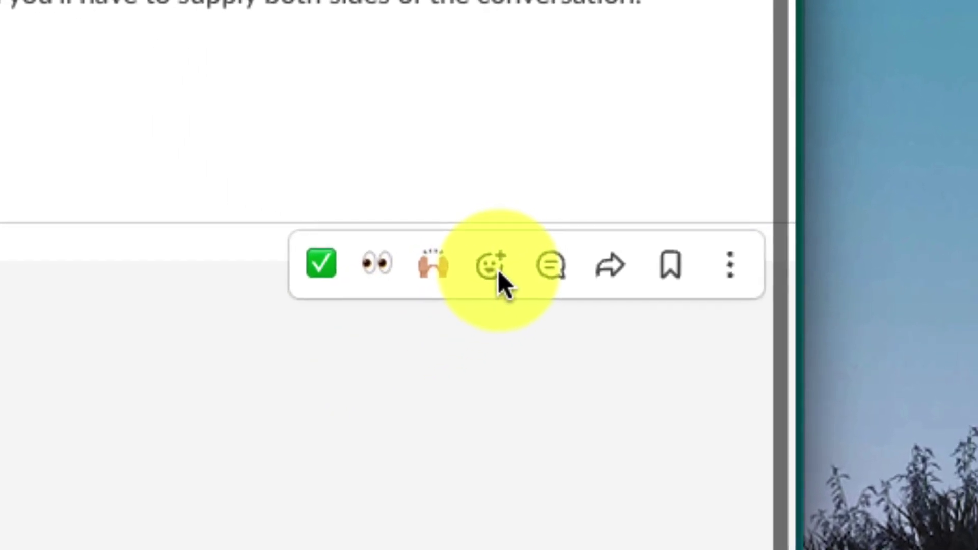
Search the message's reaction emoji for "mind" and look through the workspace's Custom emoji category, then close the emoji picker.
left_click(495, 270)
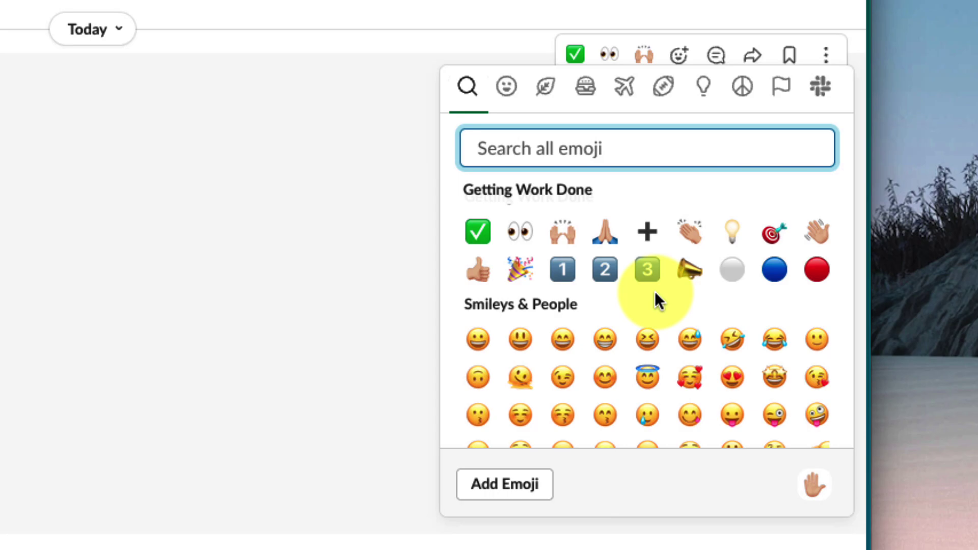
type("mind")
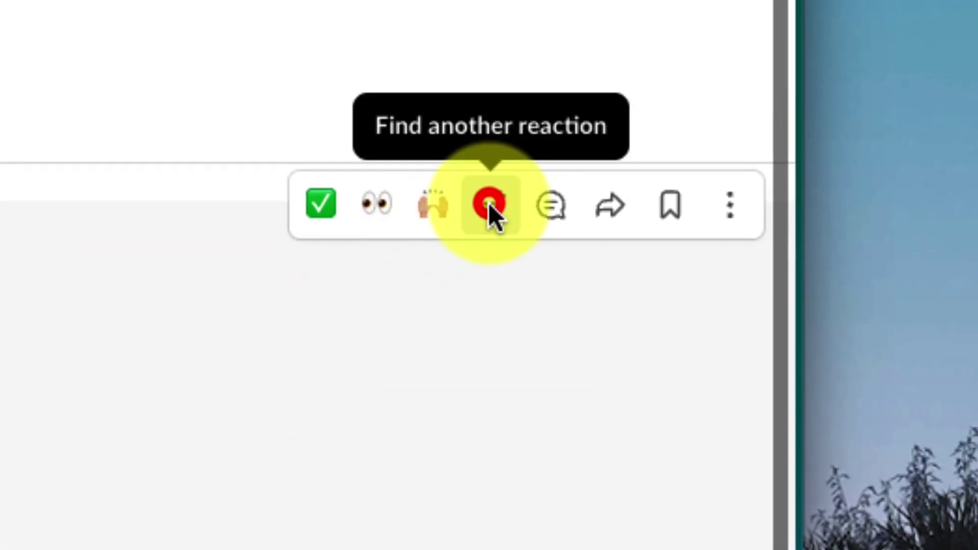
left_click(488, 203)
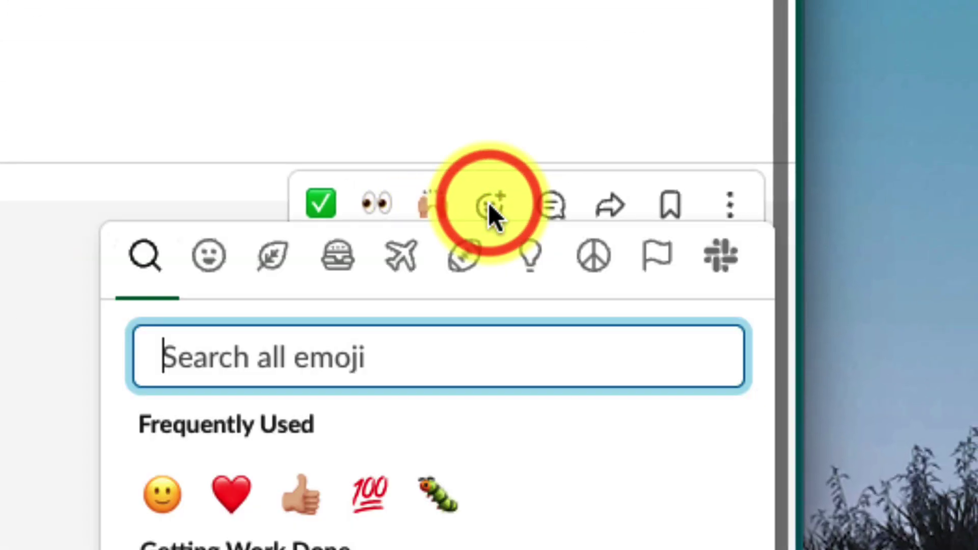
left_click(744, 269)
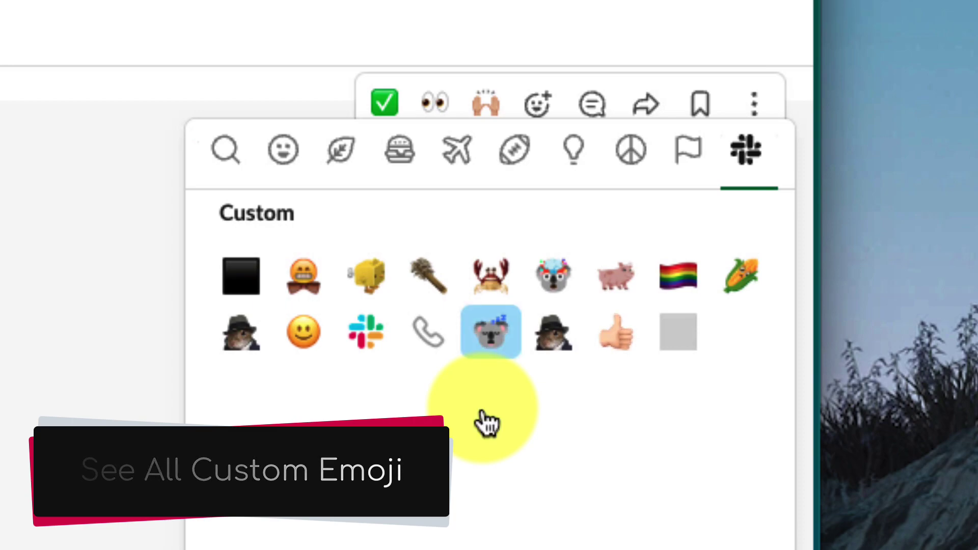
key("Right")
key("Up")
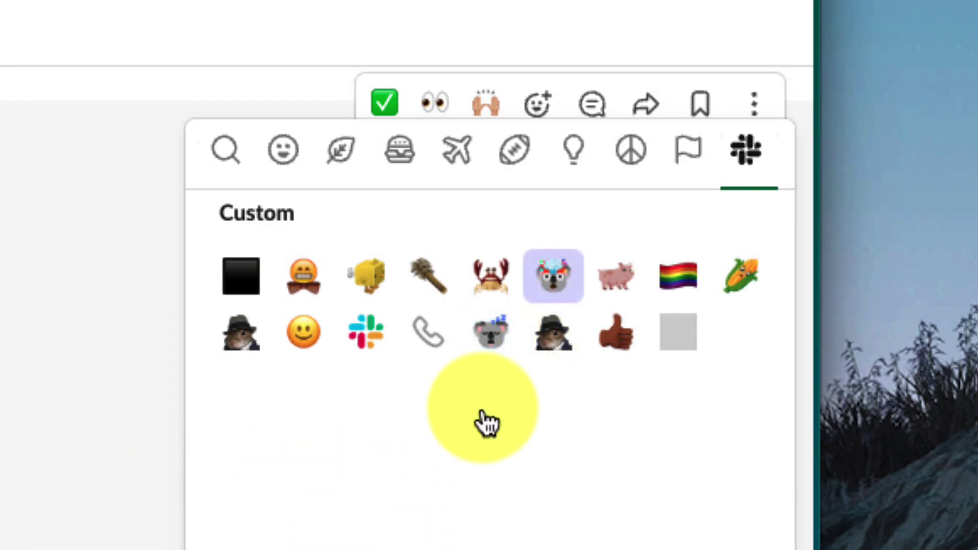
key("Right")
key("Right")
key("Right")
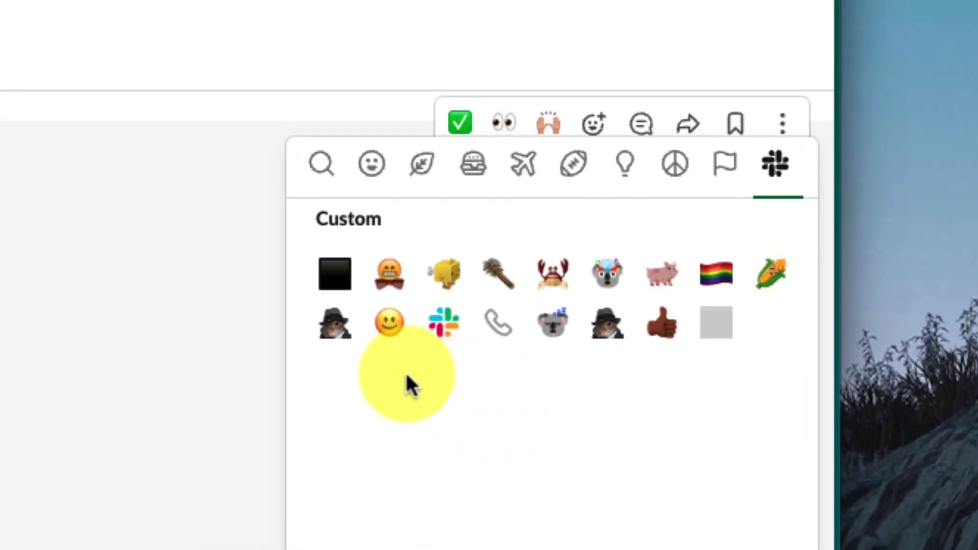
left_click(43, 290)
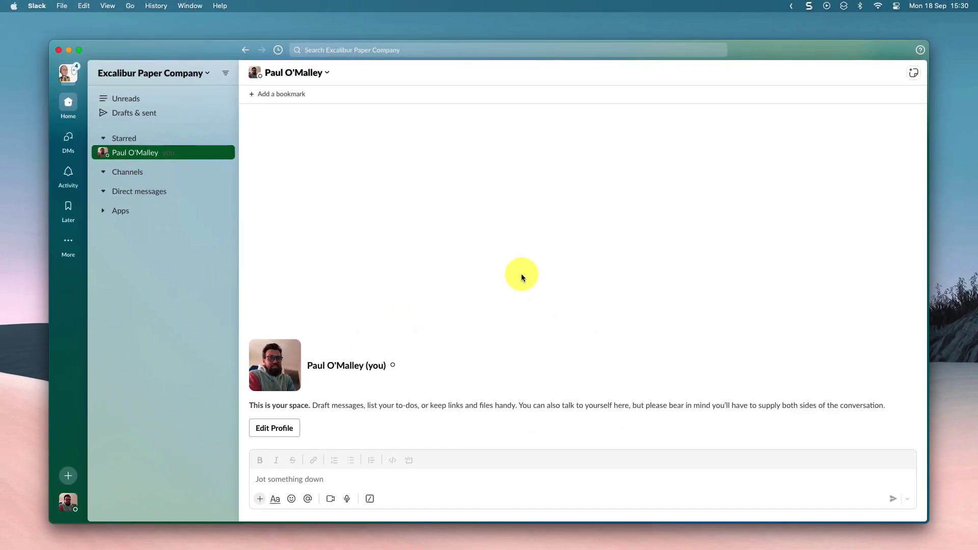
key("ctrl+Left")
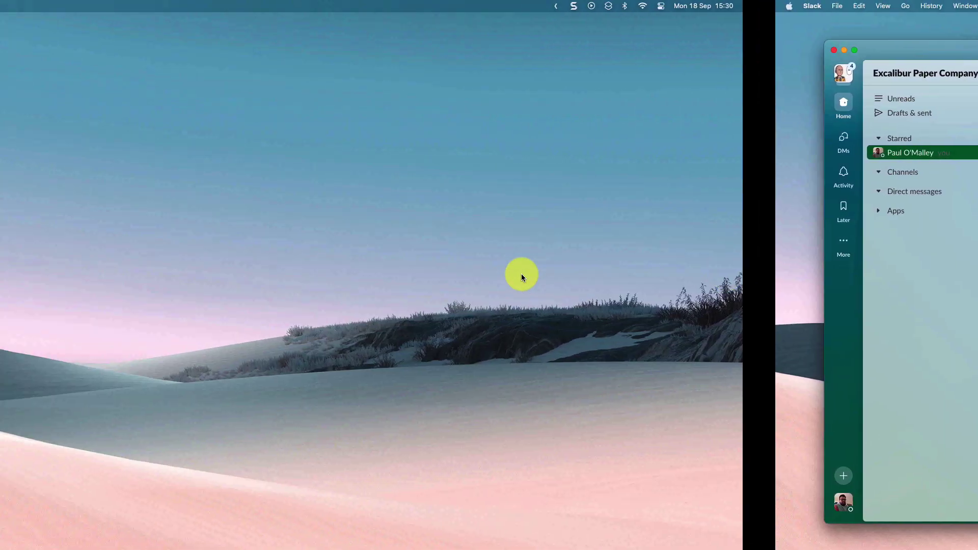